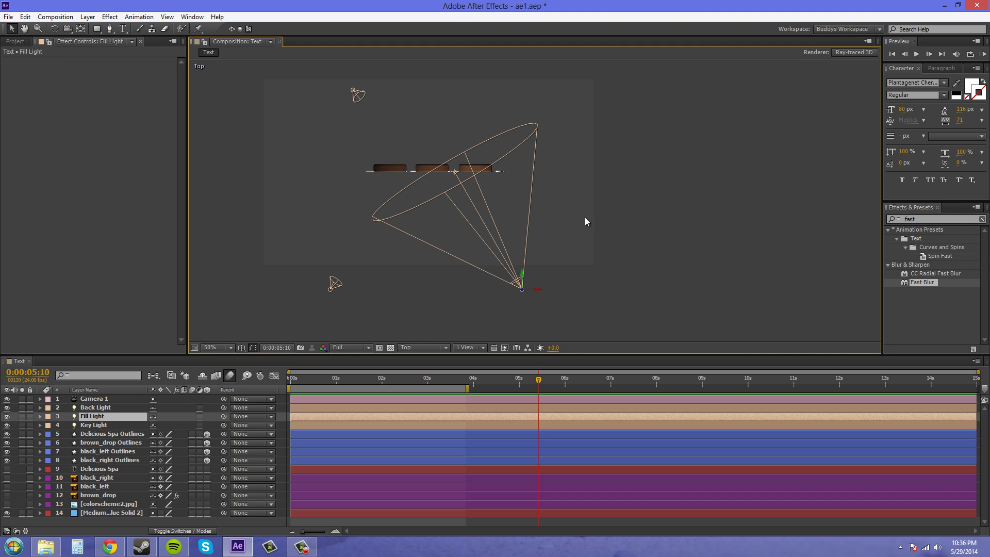
# Step: Select the Back Light layer in the timeline to show its cone in the Top view
pyautogui.click(99, 408)
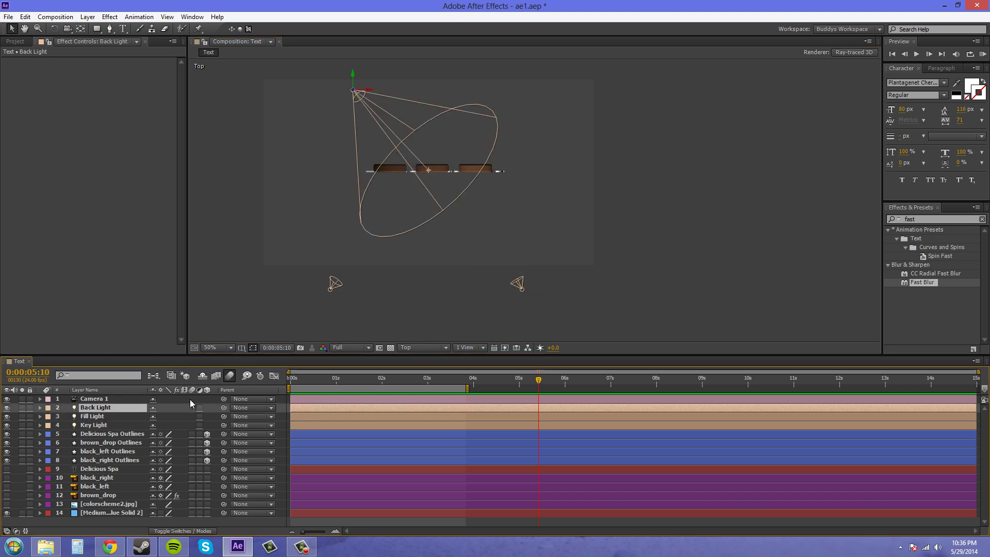
# Step: Switch the comp viewer to the Left 3D view
pyautogui.click(359, 349)
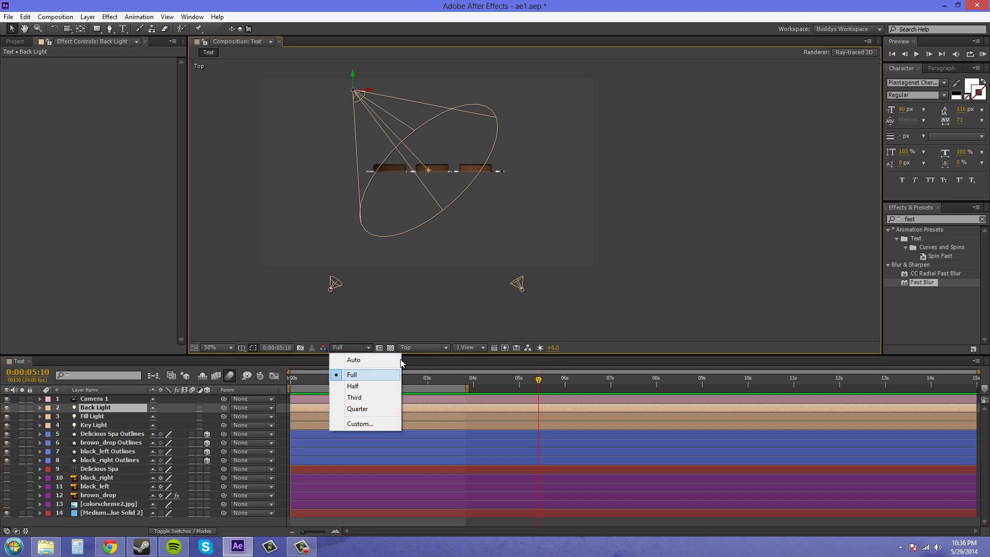
pyautogui.click(419, 348)
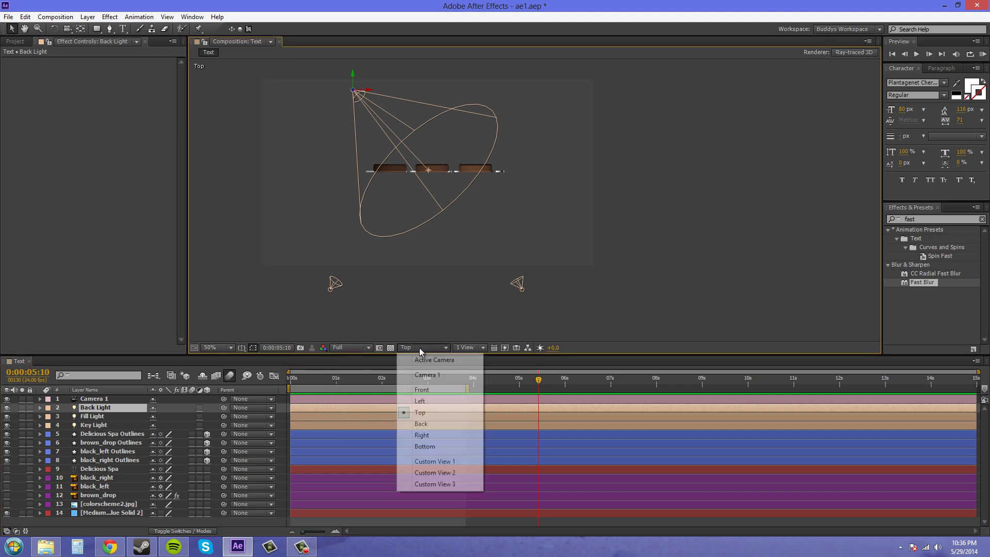
pyautogui.click(427, 403)
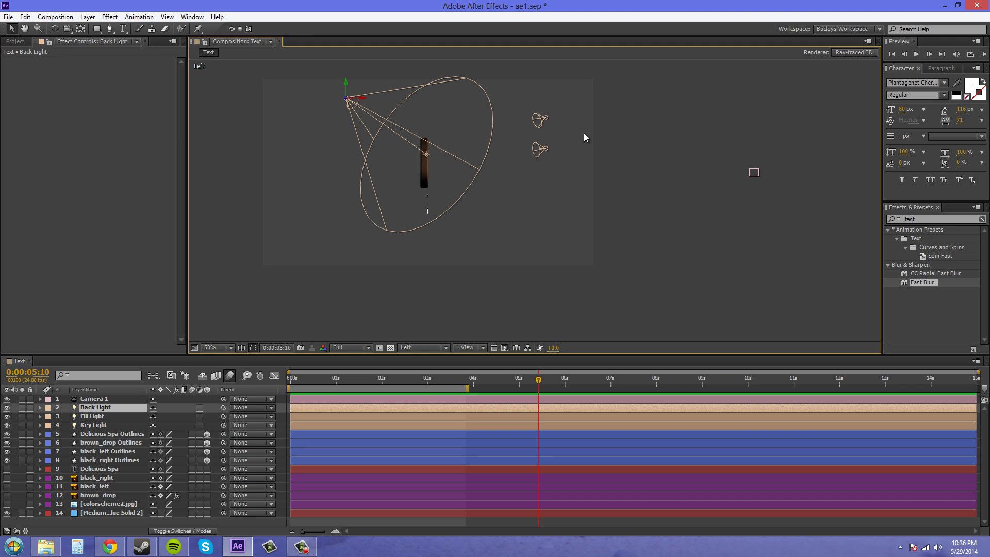
# Step: Raise the Fill Light slightly along its Y axis, then select the Back Light
pyautogui.click(543, 149)
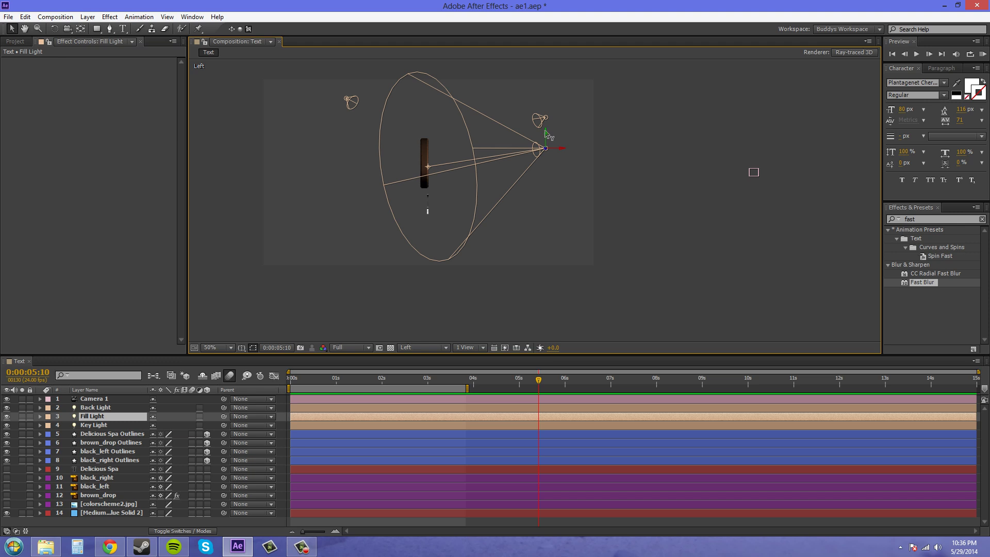
pyautogui.moveTo(548, 137); pyautogui.dragTo(550, 126)
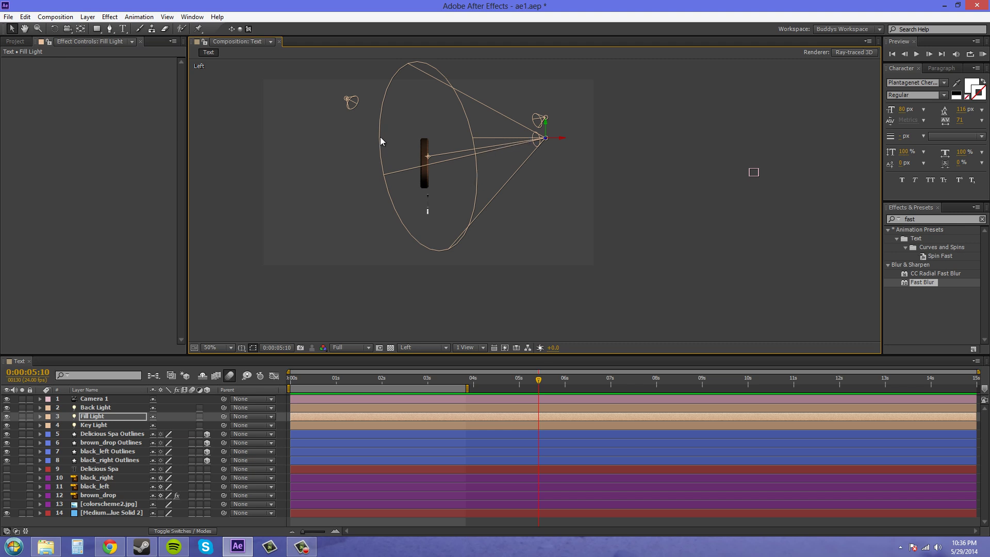
pyautogui.click(353, 102)
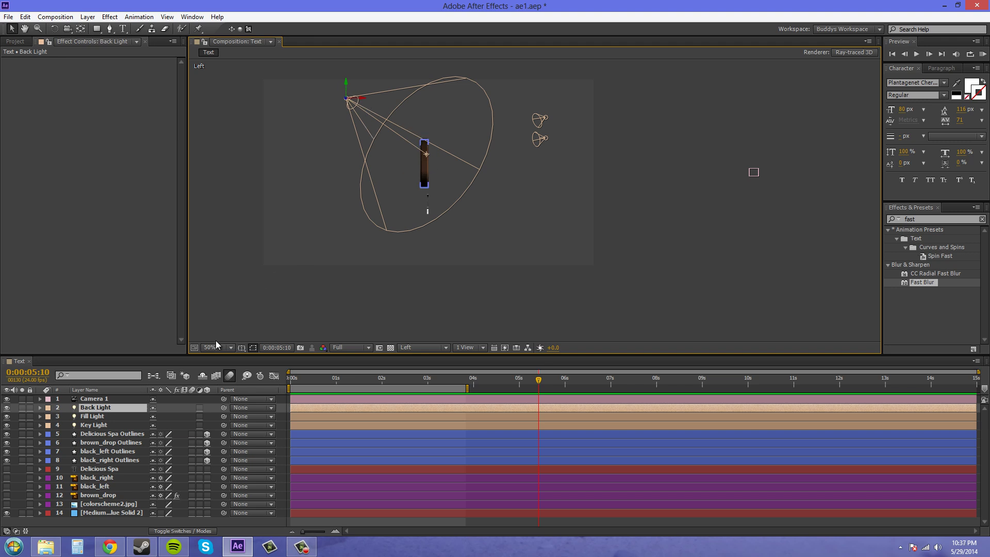
pyautogui.doubleClick(94, 409)
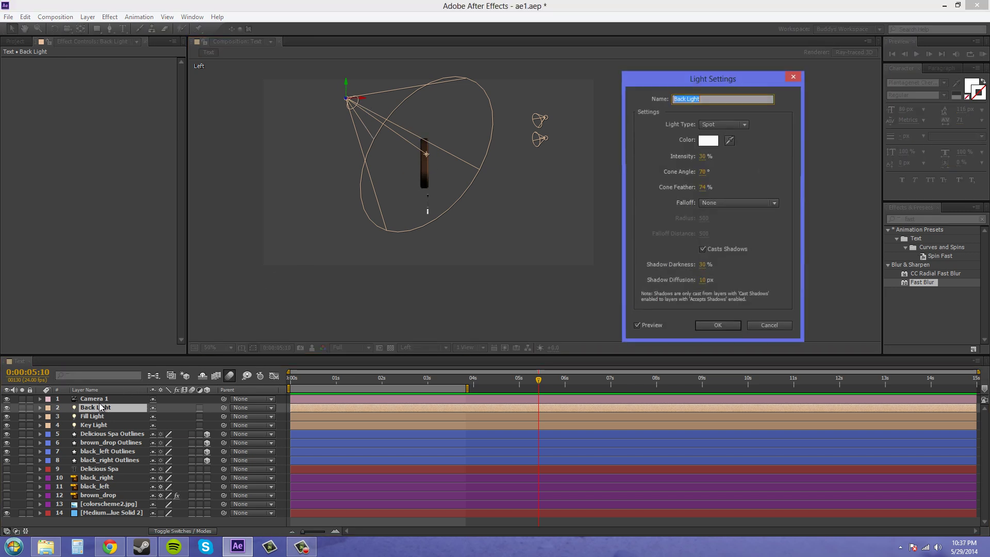
pyautogui.moveTo(687, 80); pyautogui.dragTo(667, 68)
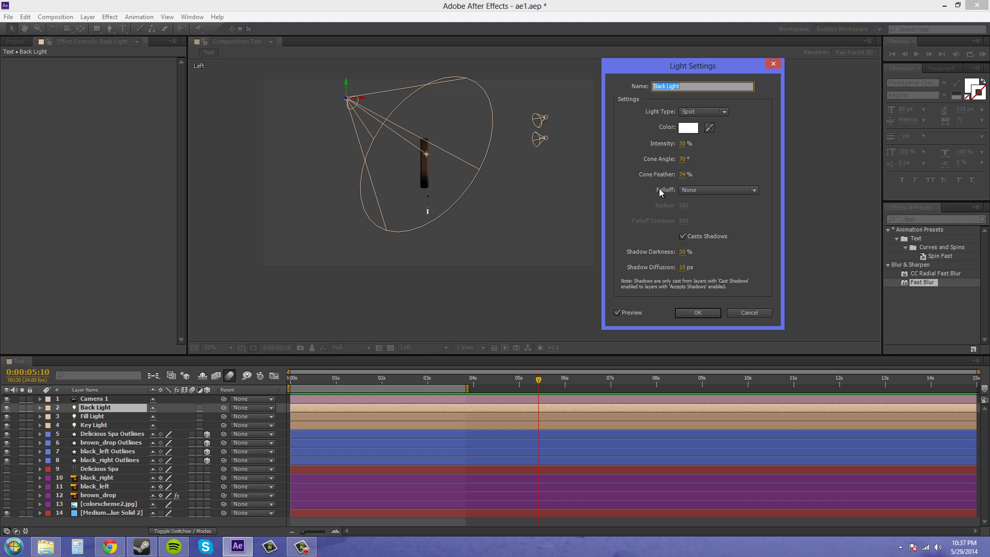
pyautogui.click(686, 129)
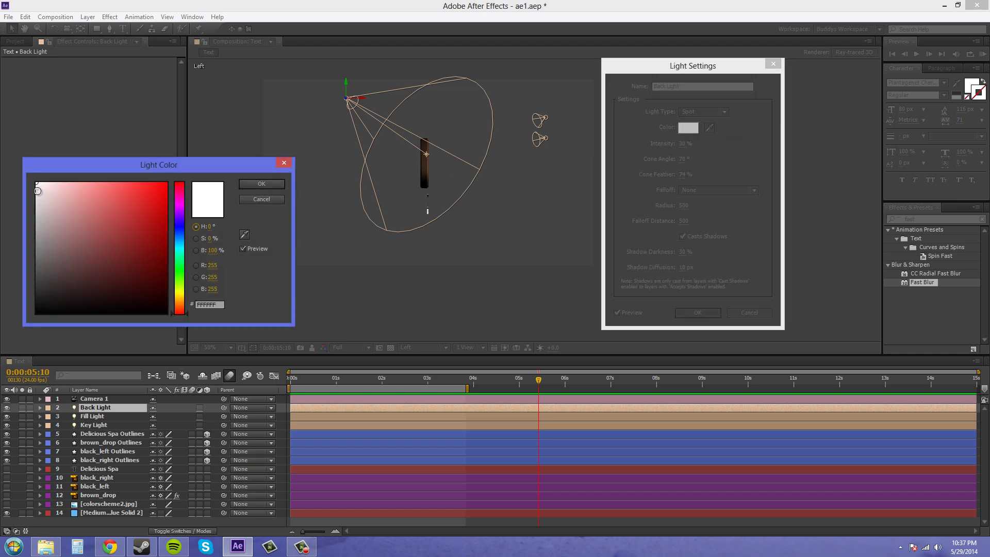
pyautogui.click(36, 198)
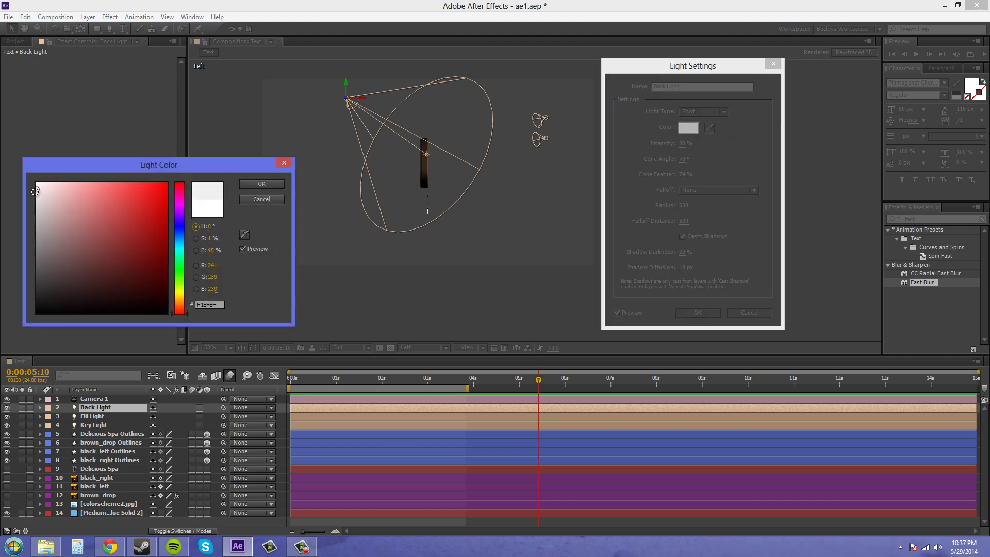
pyautogui.click(249, 200)
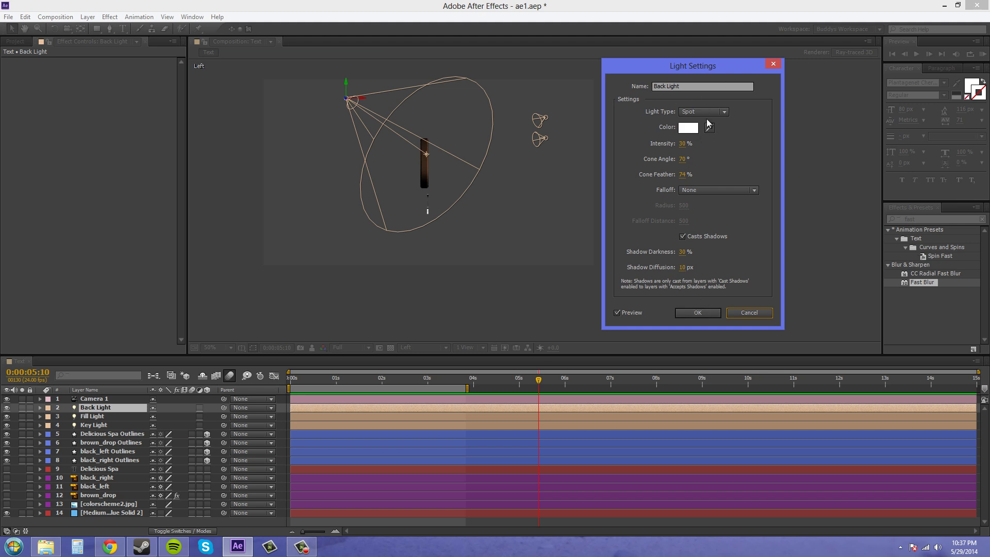
pyautogui.click(699, 313)
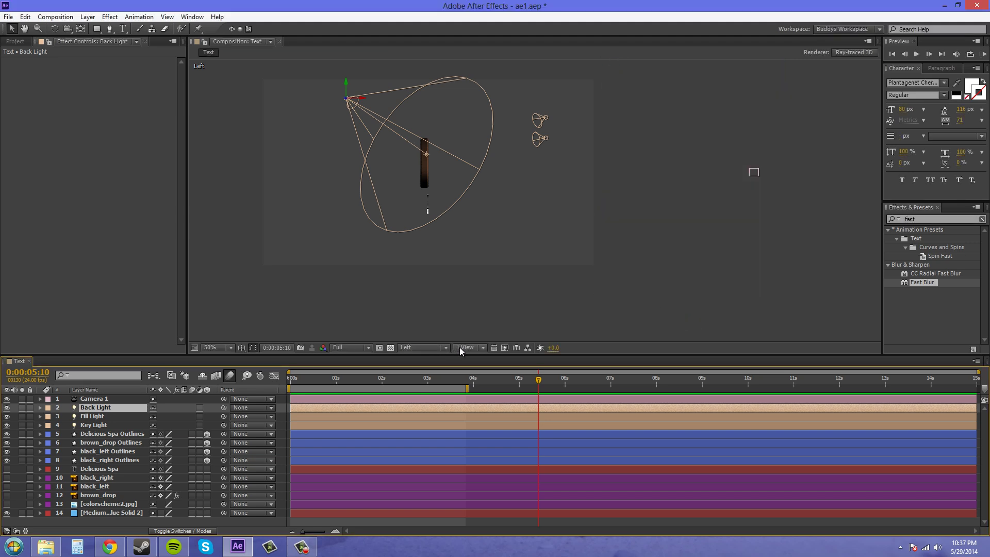
# Step: View through the Active Camera with key, fill and back lights hidden, zoomed and recentred on the logo
pyautogui.click(435, 348)
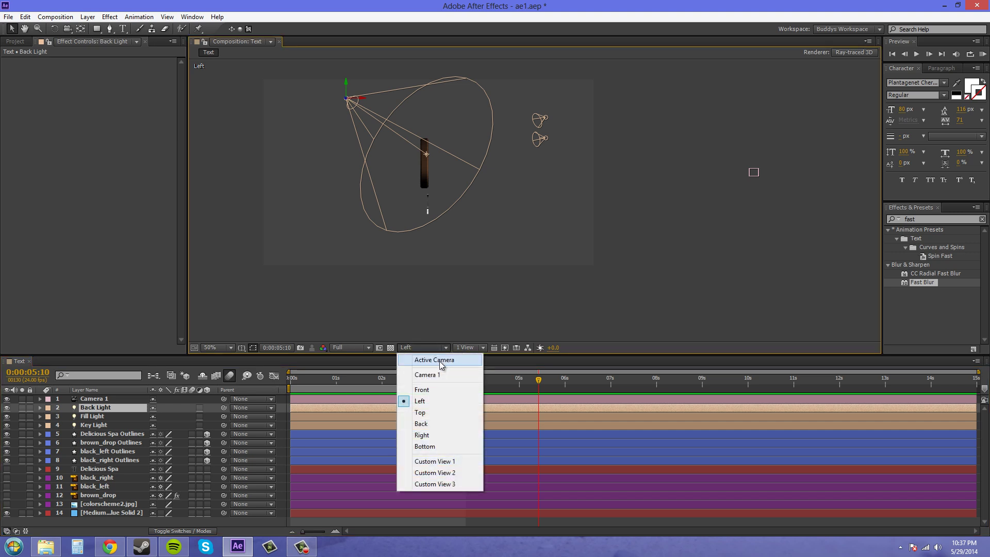
pyautogui.click(440, 360)
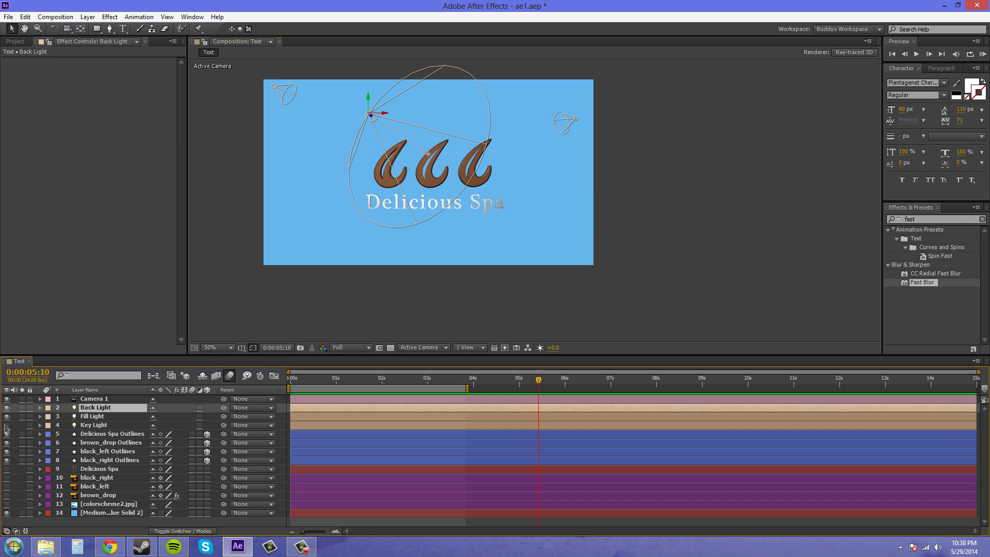
pyautogui.moveTo(5, 426); pyautogui.dragTo(8, 412)
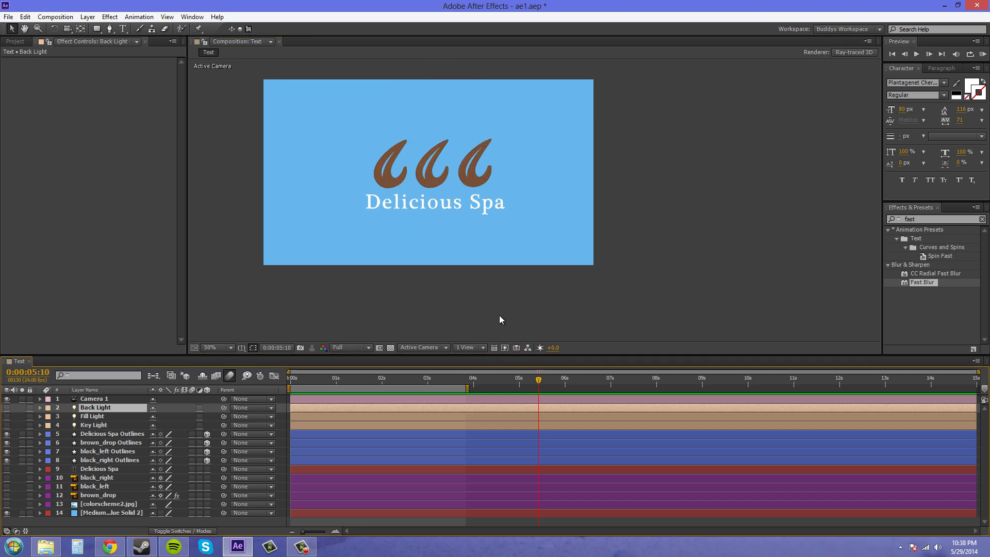
pyautogui.scroll(2, 520, 292)
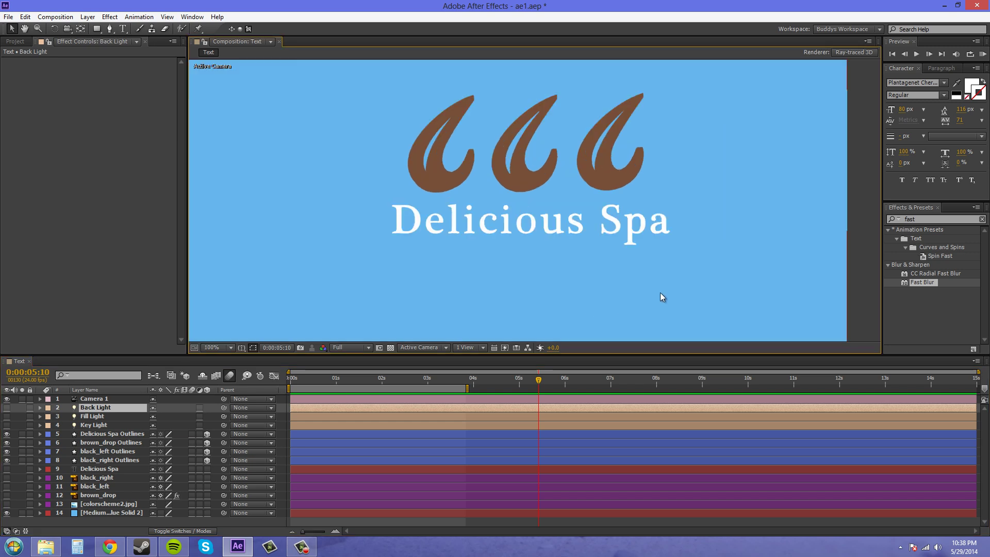
pyautogui.moveTo(661, 296); pyautogui.dragTo(643, 332)
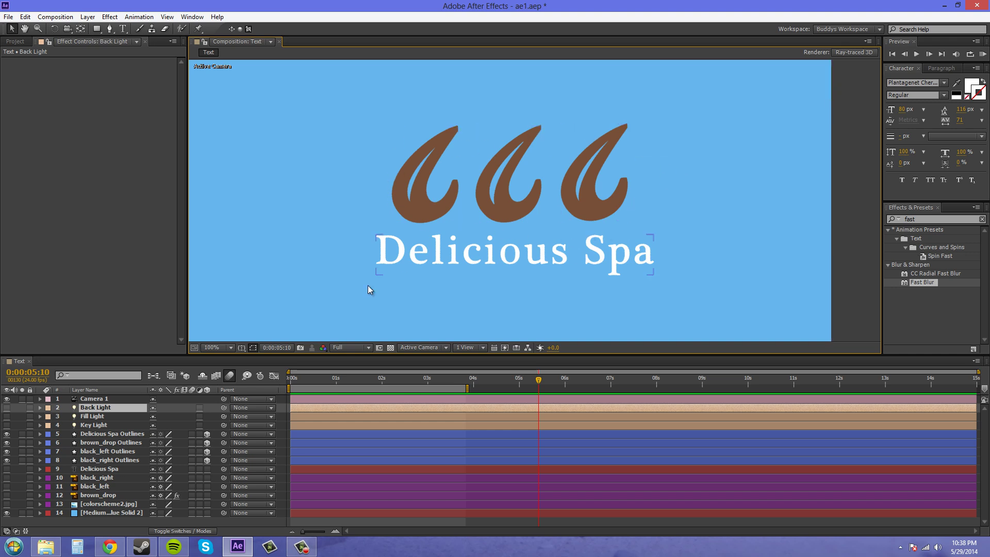
# Step: Re-enable the Key Light and Fill Light so the logo renders shaded
pyautogui.click(6, 425)
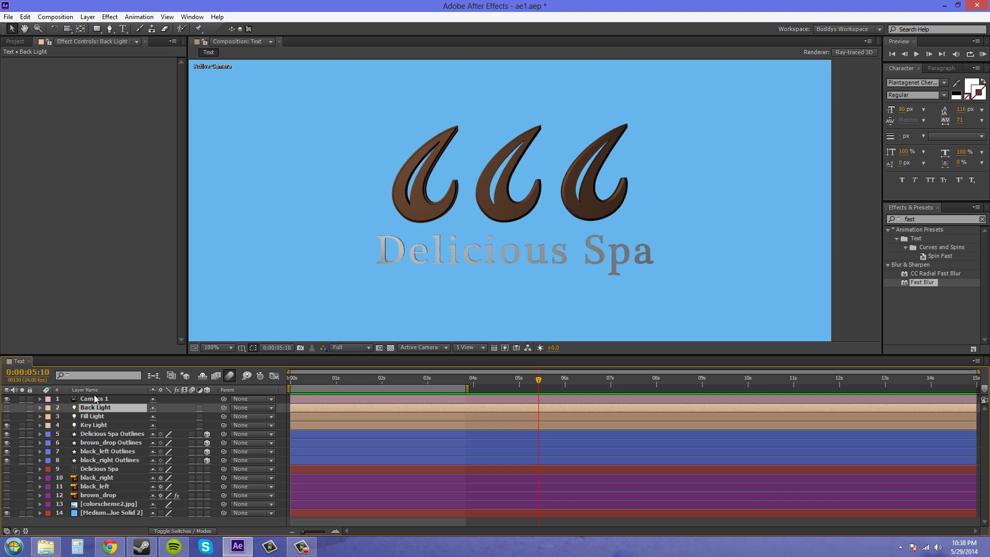
pyautogui.click(6, 416)
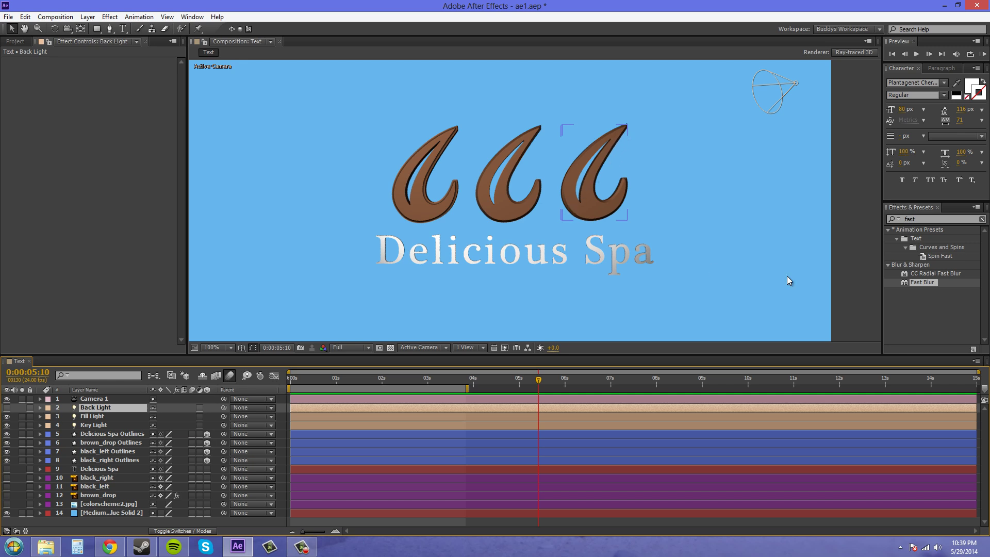
pyautogui.press('F10')
# Step: Toggle the Back Light off and on repeatedly to compare, leaving it enabled
pyautogui.click(8, 408)
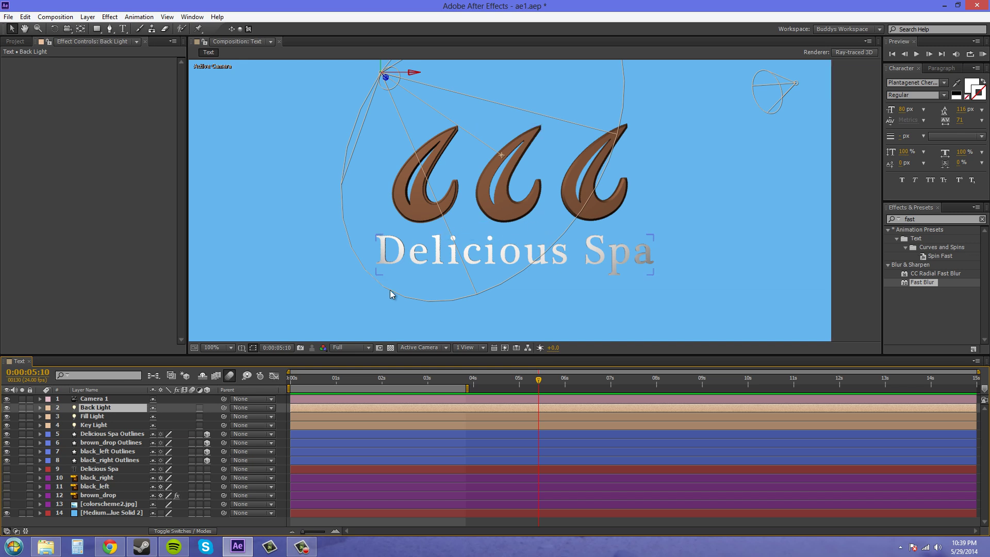
pyautogui.click(6, 407)
pyautogui.click(6, 408)
pyautogui.click(6, 407)
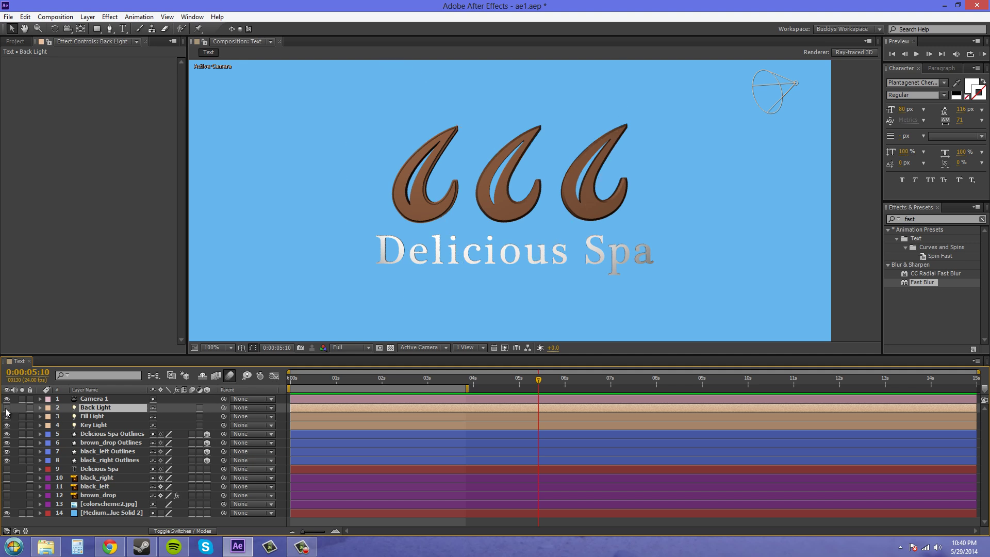
pyautogui.click(7, 408)
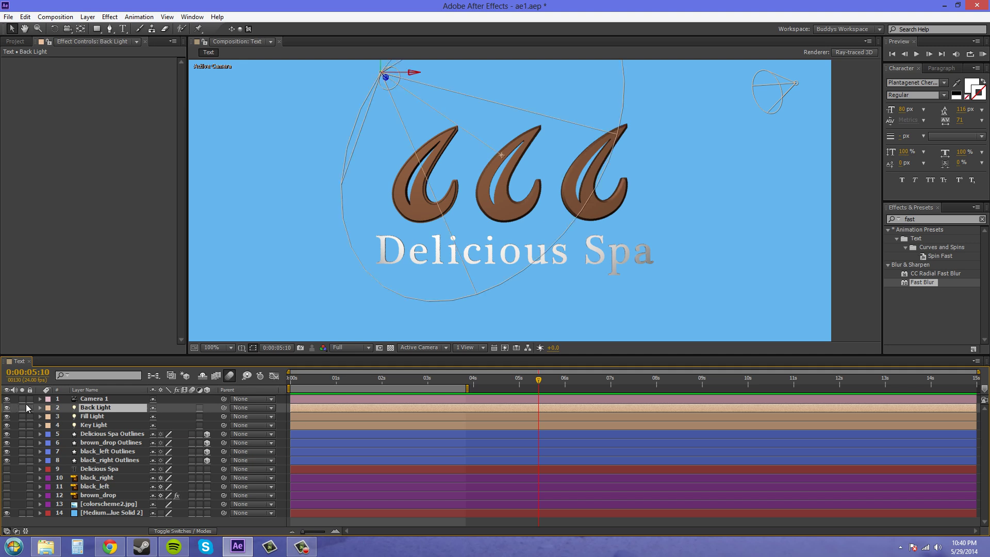
pyautogui.click(253, 348)
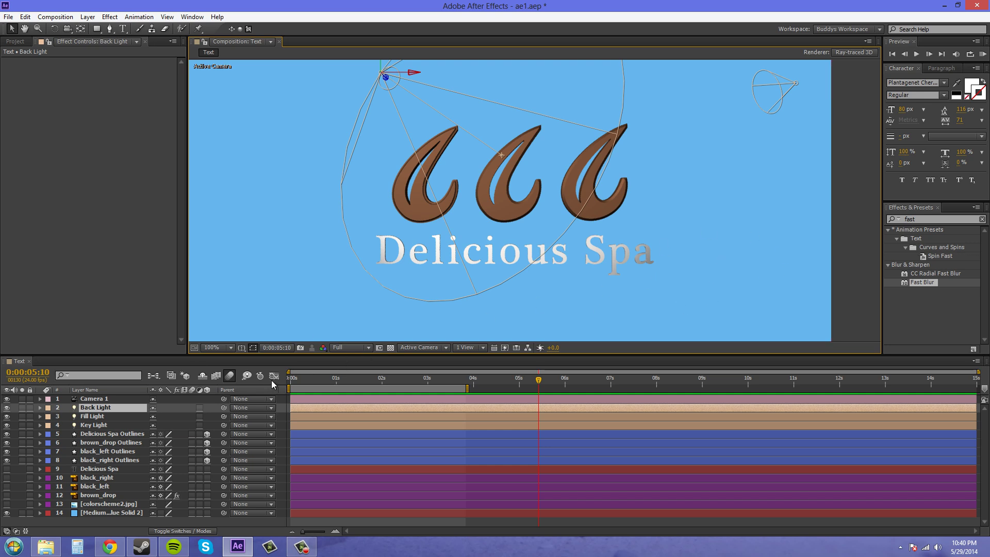
pyautogui.click(6, 410)
pyautogui.click(6, 410)
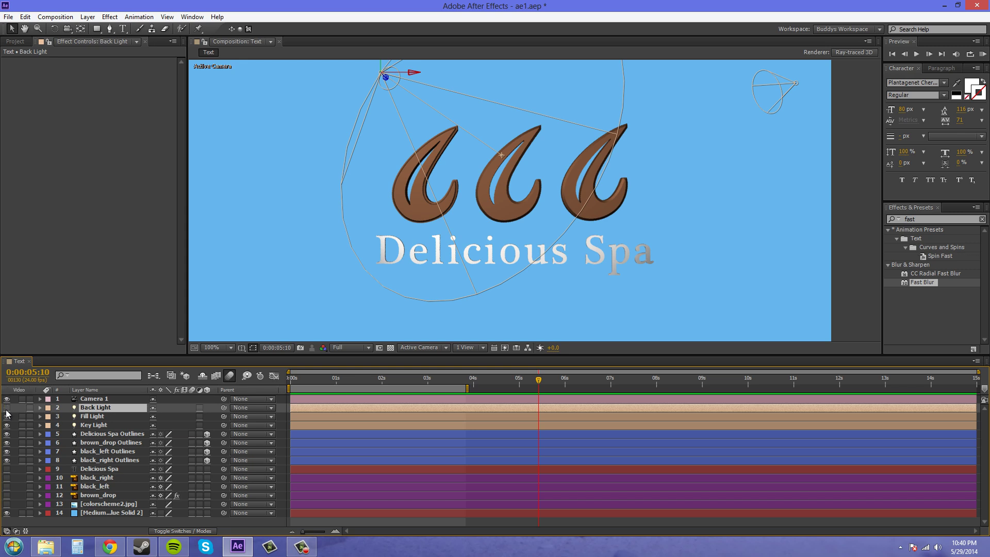
pyautogui.click(7, 408)
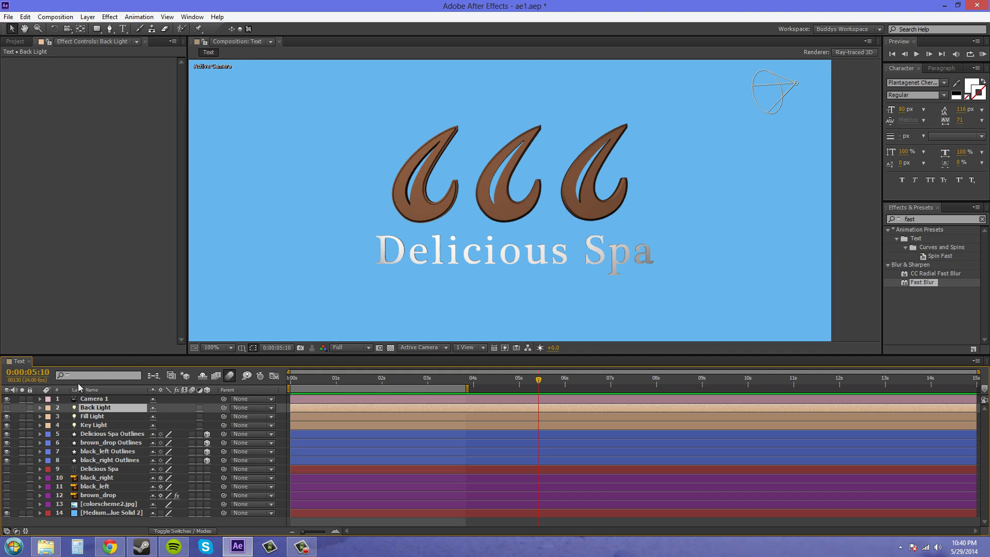
pyautogui.click(7, 407)
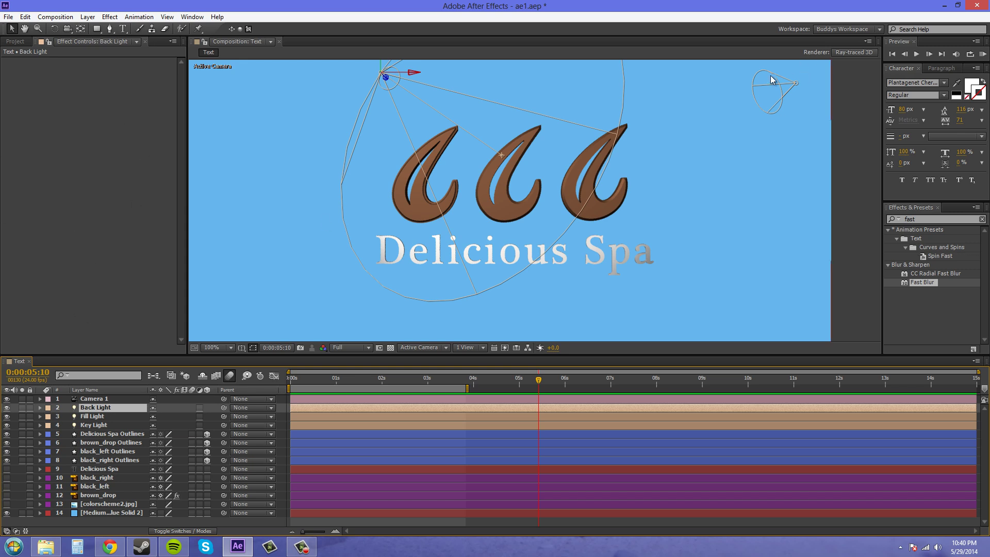
# Step: Zoom out and drag the Fill Light's point of interest down and to the right
pyautogui.click(771, 173)
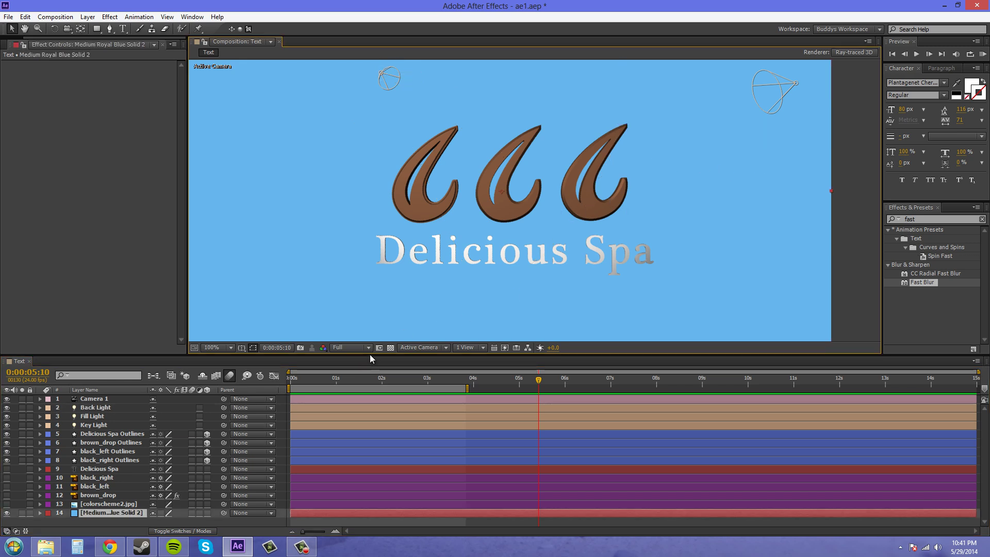
pyautogui.scroll(-2, 513, 256)
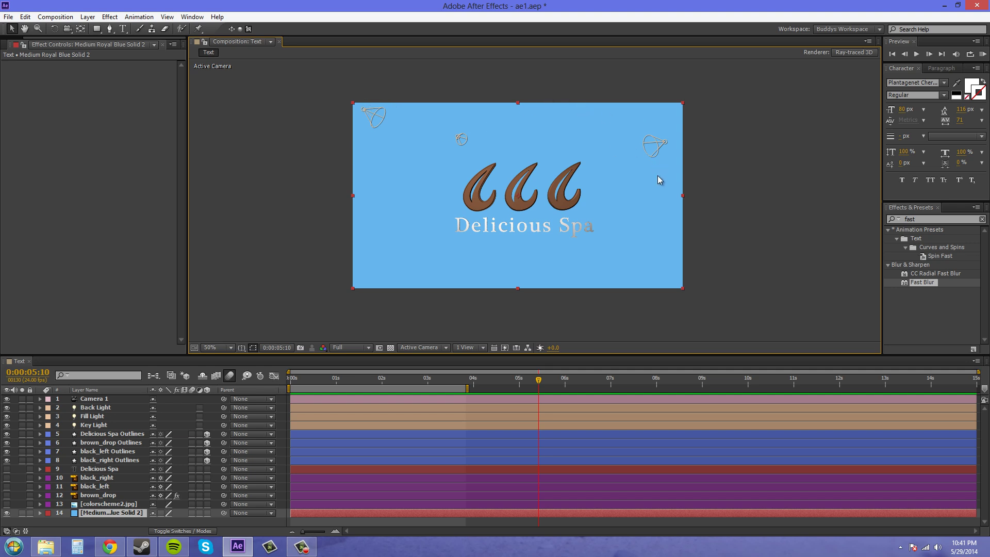
pyautogui.click(658, 146)
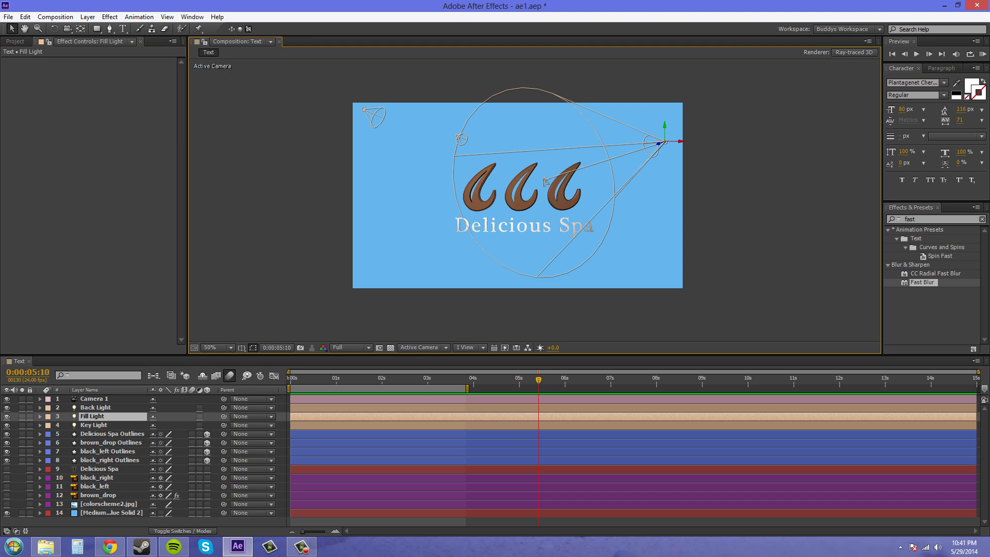
pyautogui.moveTo(545, 182); pyautogui.dragTo(558, 196)
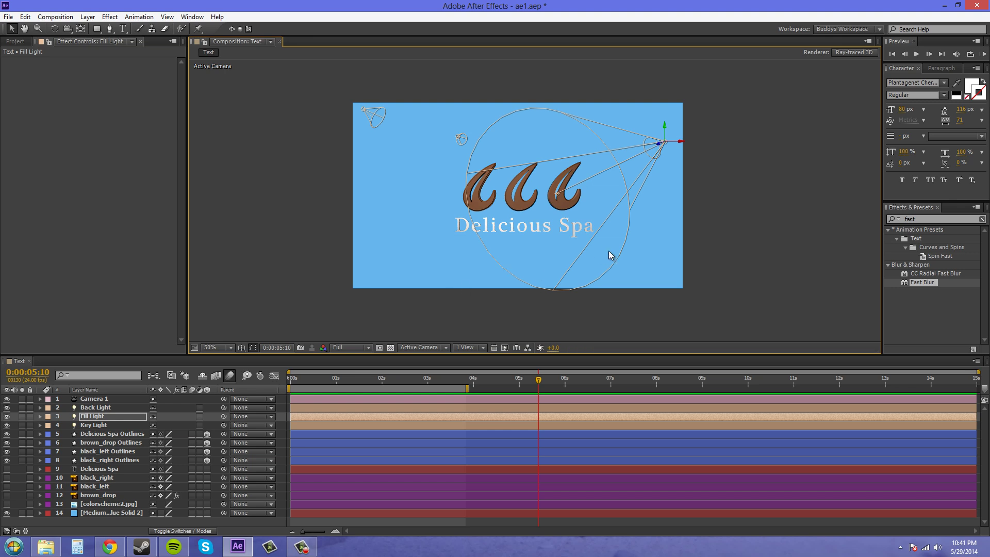
pyautogui.click(731, 224)
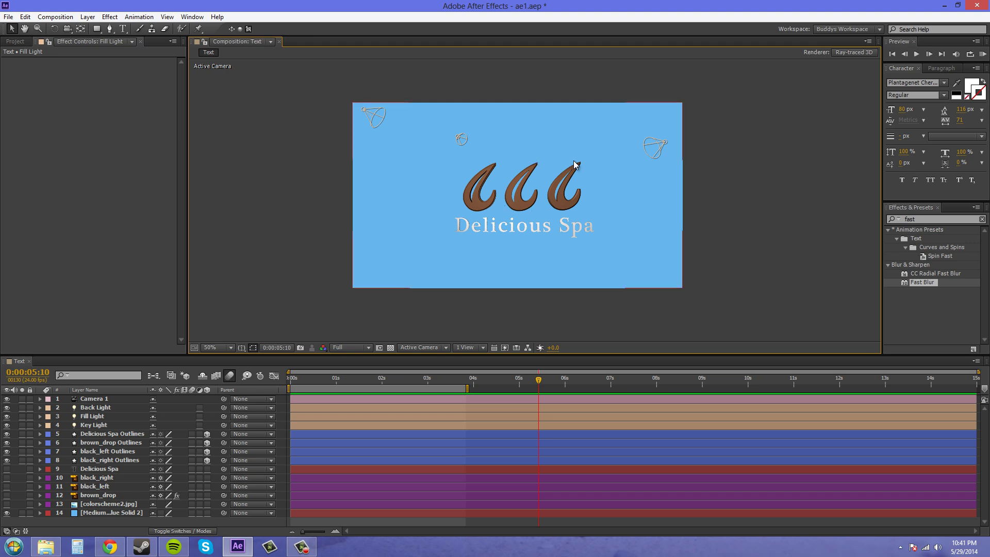
# Step: Select the Key Light, inspect the Back Light, then reselect the Key Light in the viewer
pyautogui.click(364, 111)
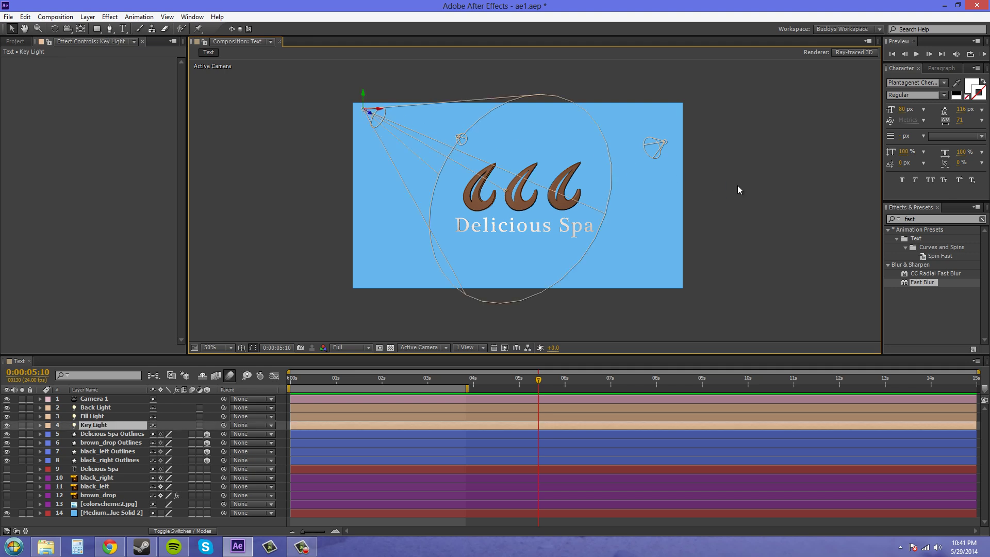
pyautogui.click(462, 139)
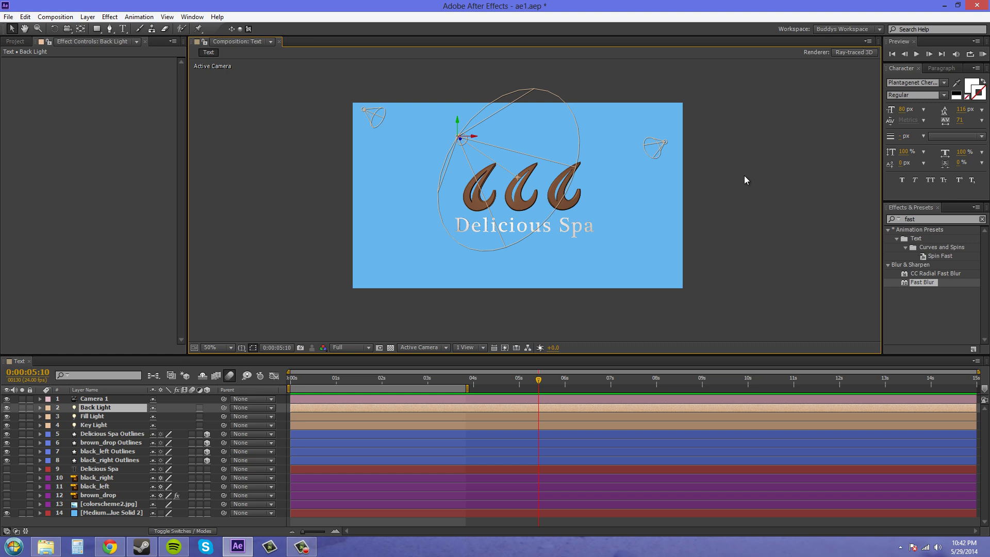
pyautogui.click(369, 111)
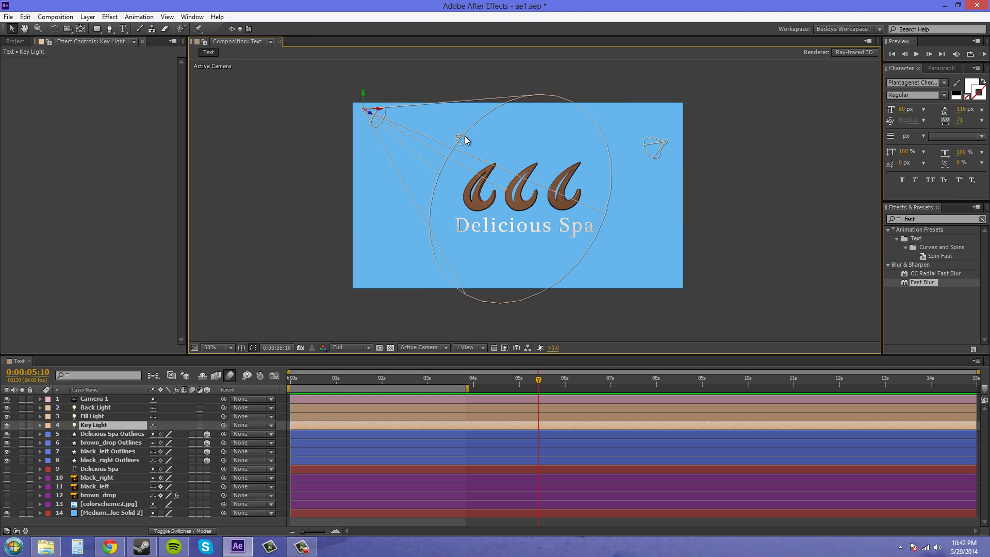